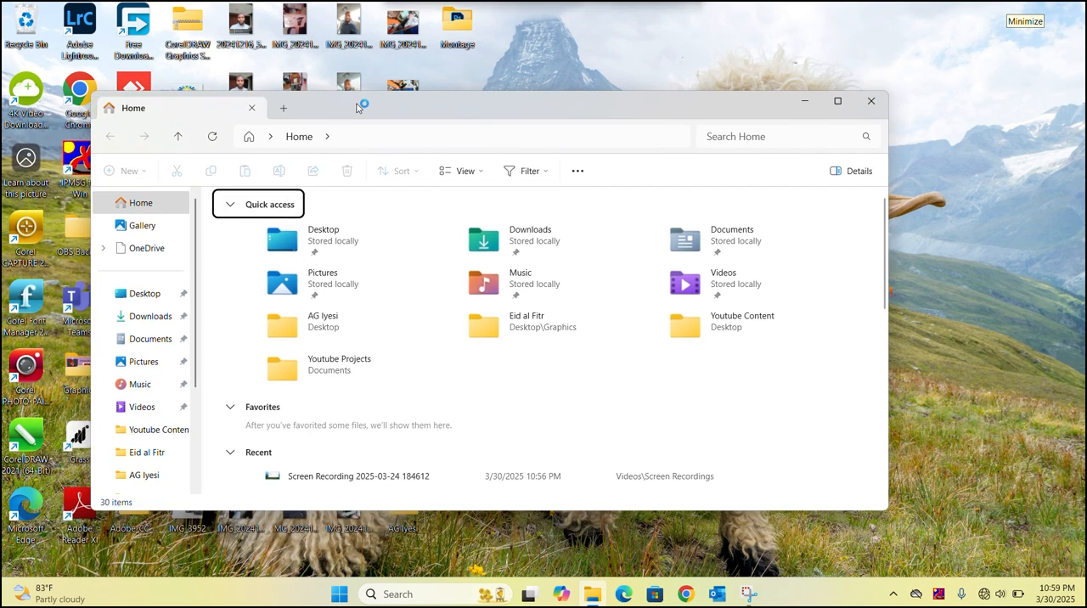
Step: Open Computer Management from This PC and display Disk Management
scroll(168, 427, down, 2)
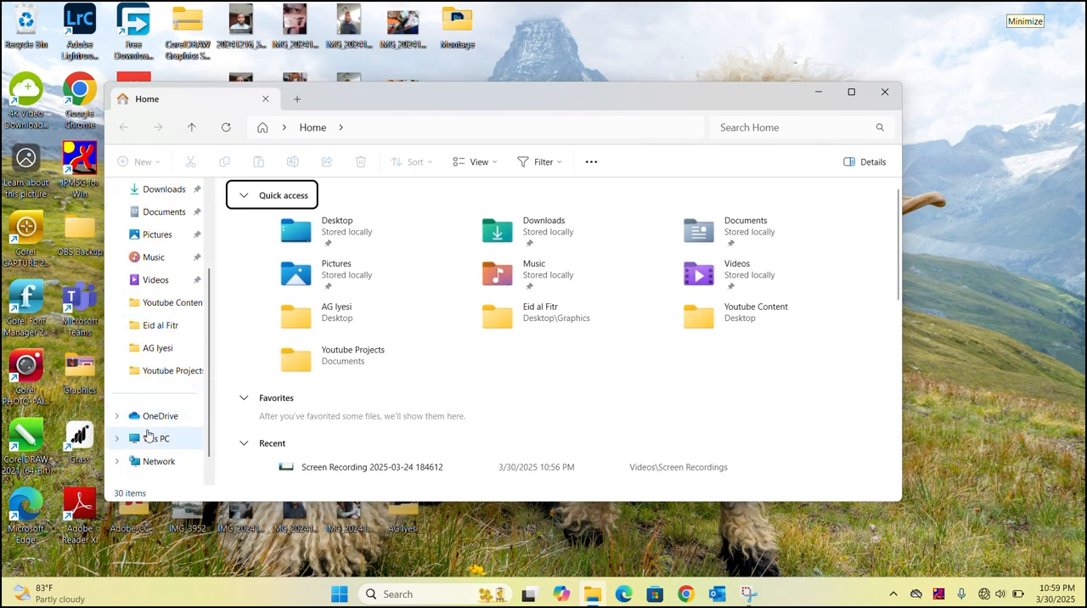
click(147, 439)
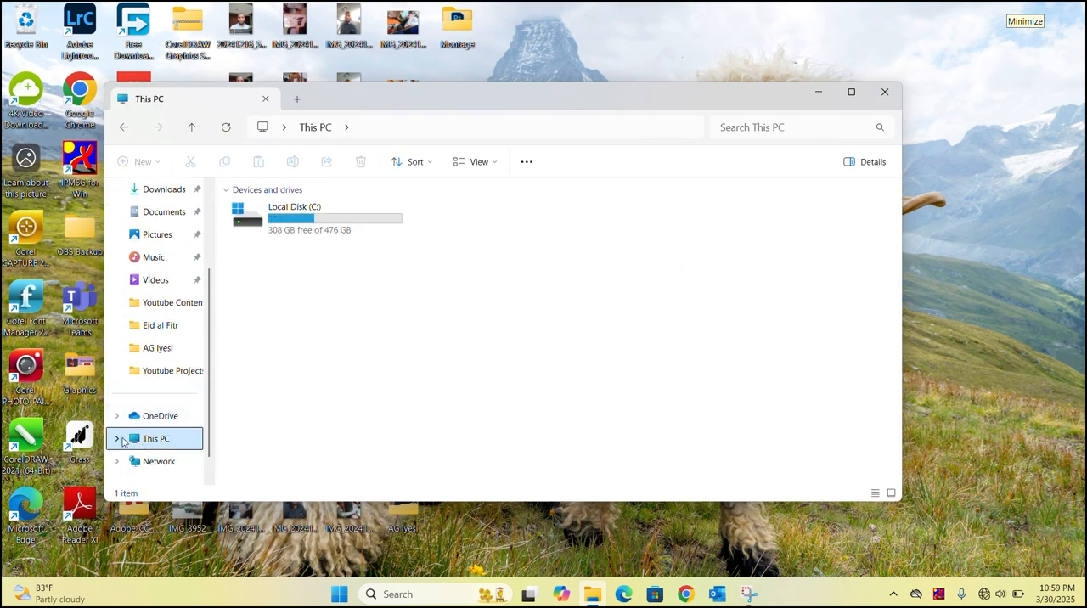
right_click(118, 441)
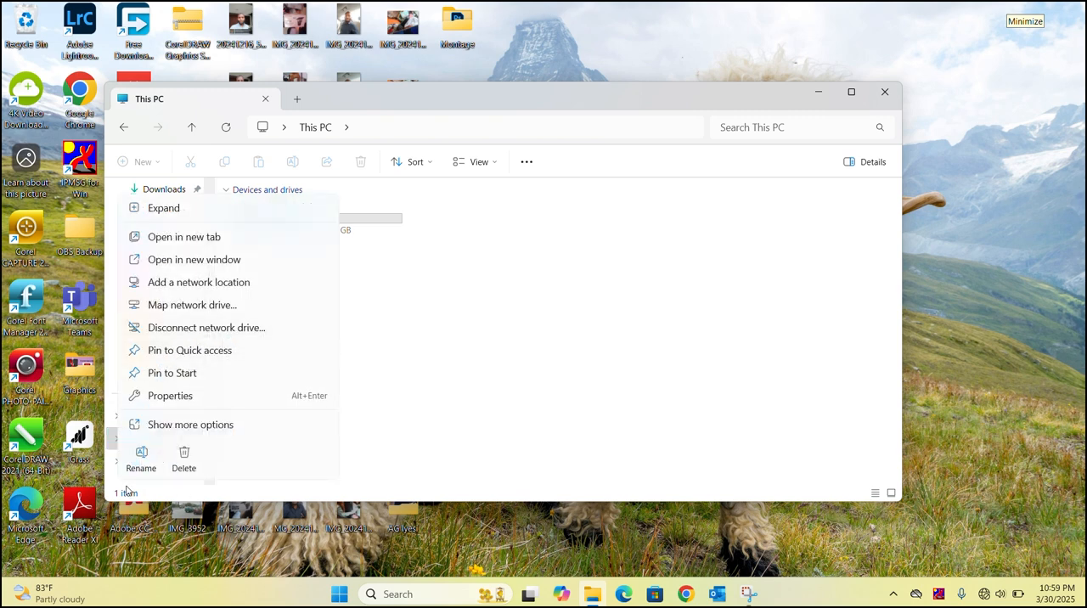
click(204, 425)
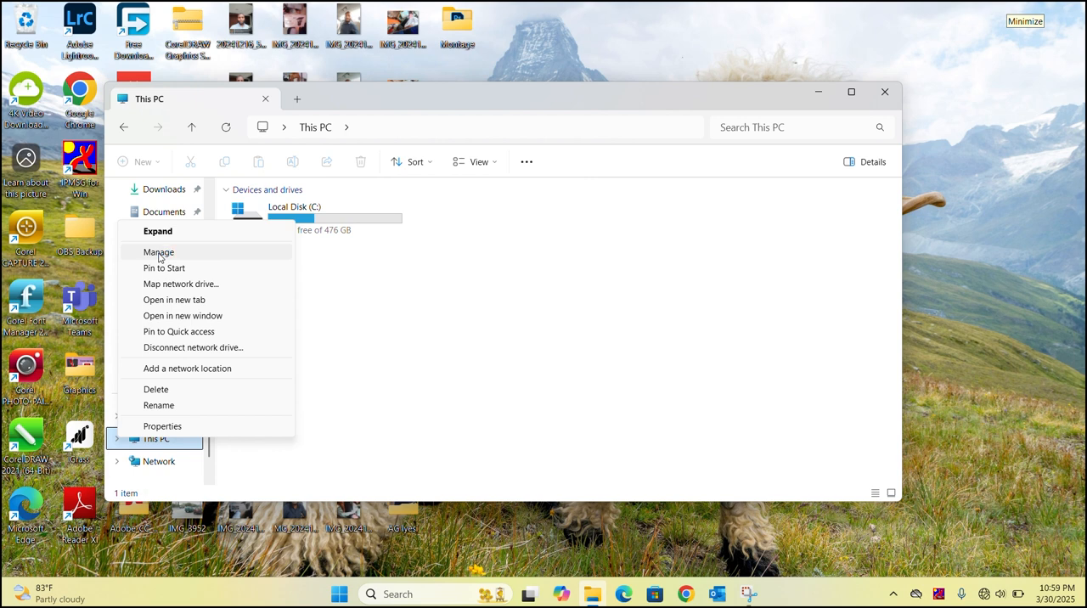
click(158, 253)
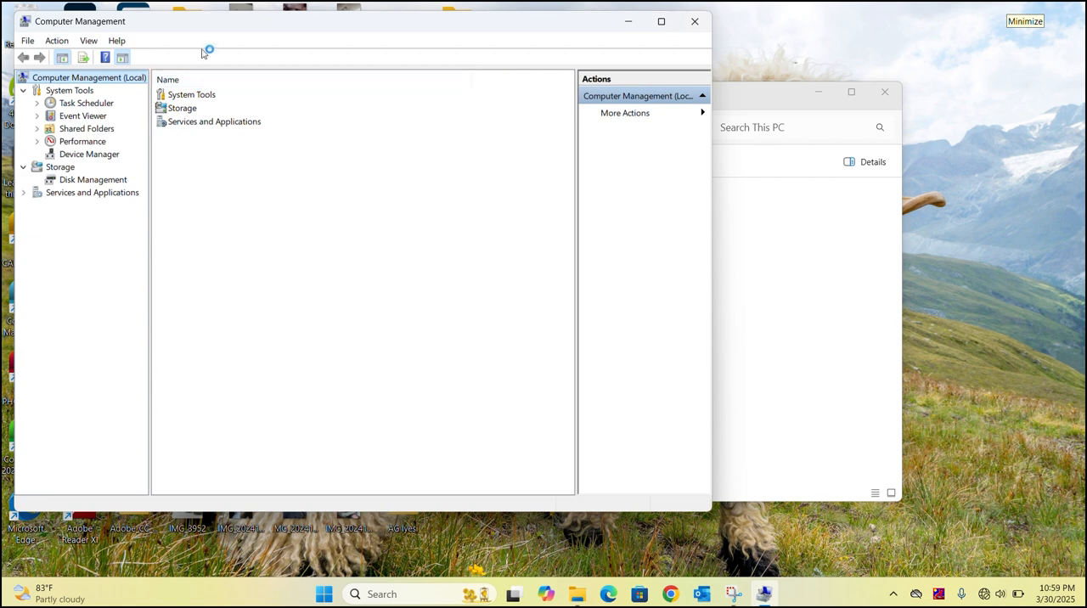
drag(217, 31, 313, 106)
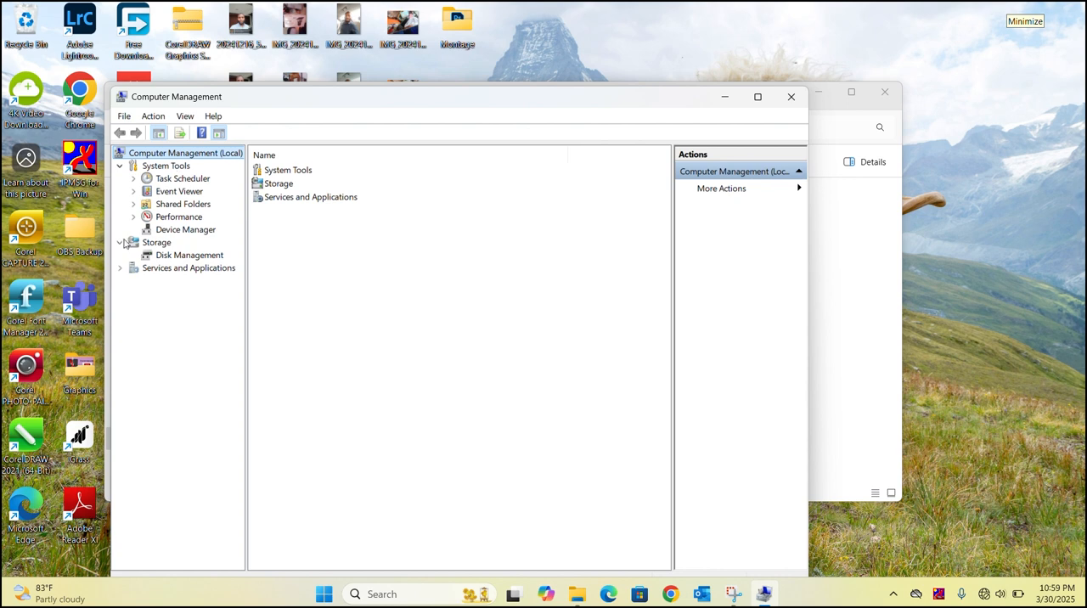
click(179, 256)
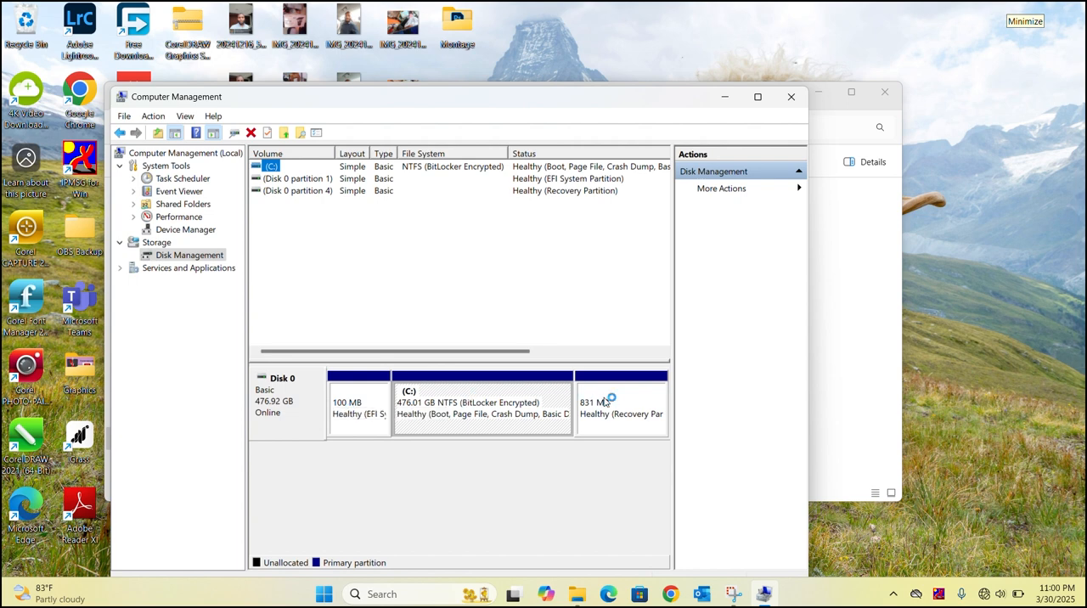
Step: Shrink the C: volume by 11280 MB and dismiss the battery notification
right_click(462, 415)
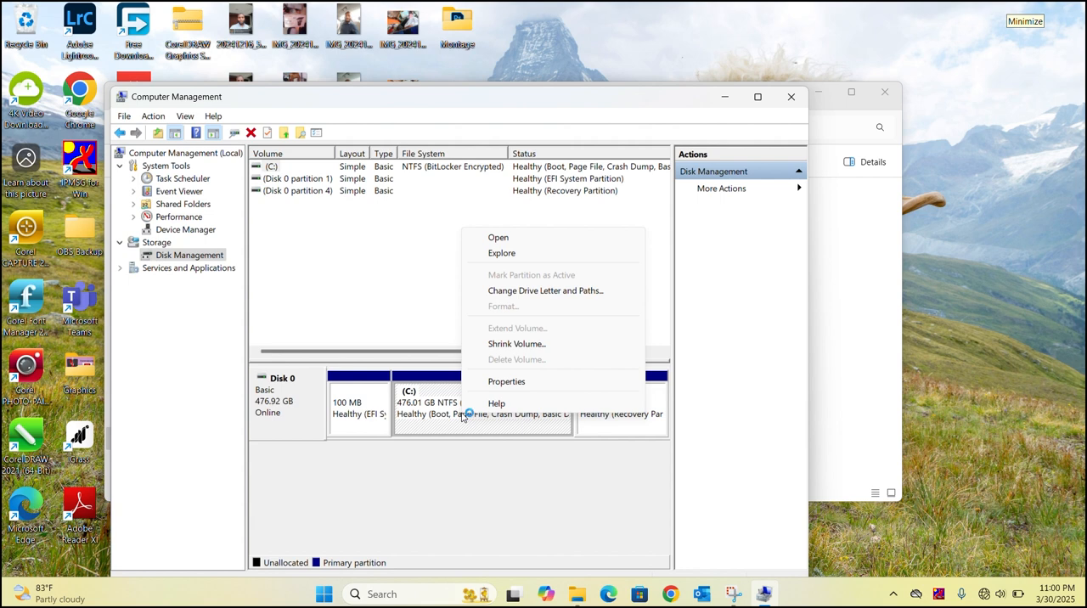
click(513, 344)
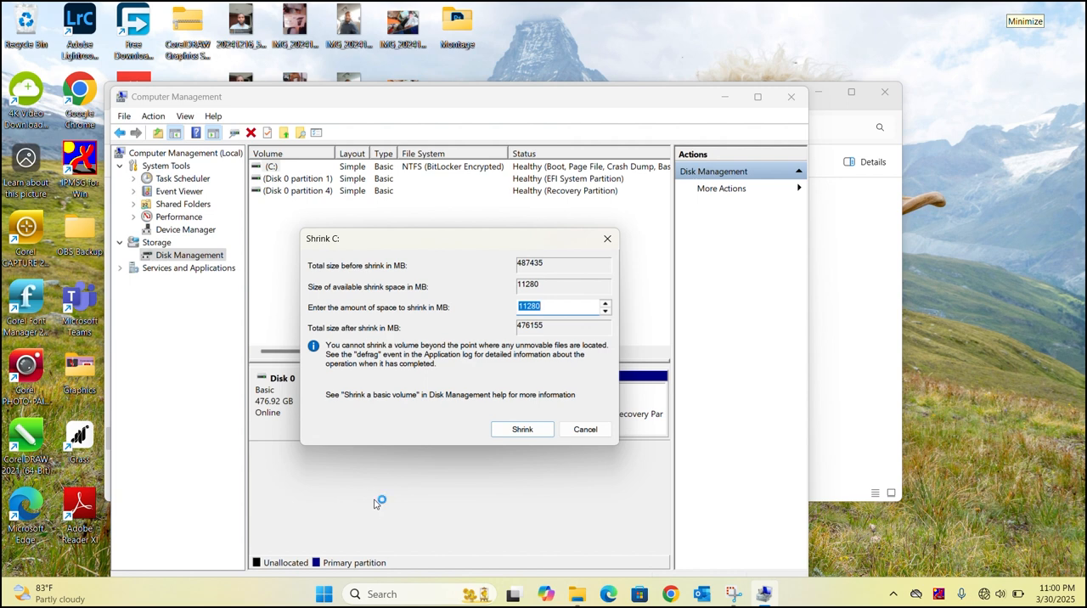
click(559, 304)
drag(556, 304, 506, 311)
click(578, 301)
click(524, 429)
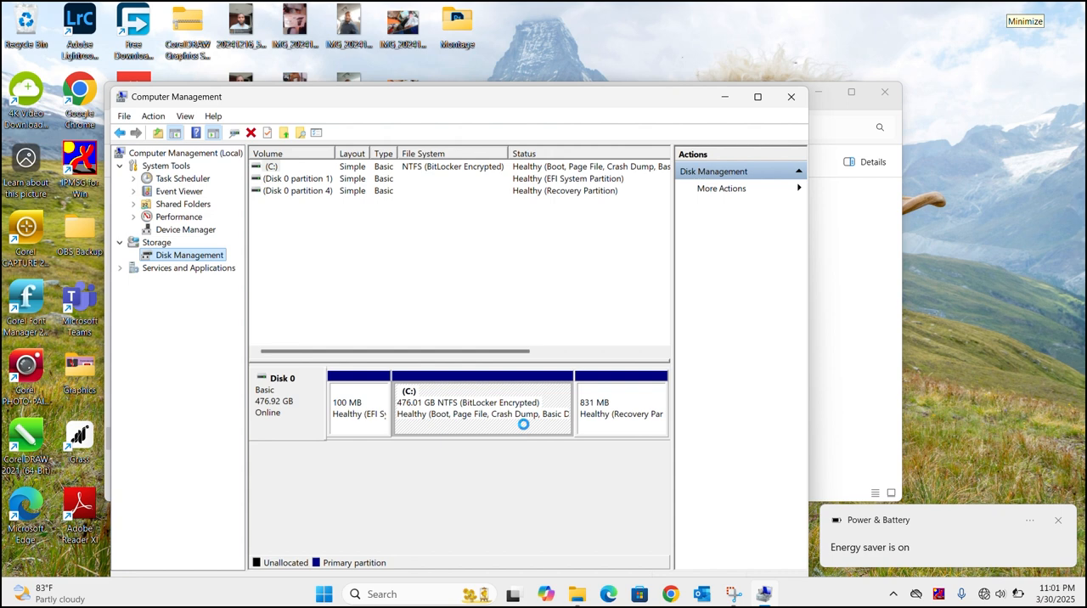
click(1057, 523)
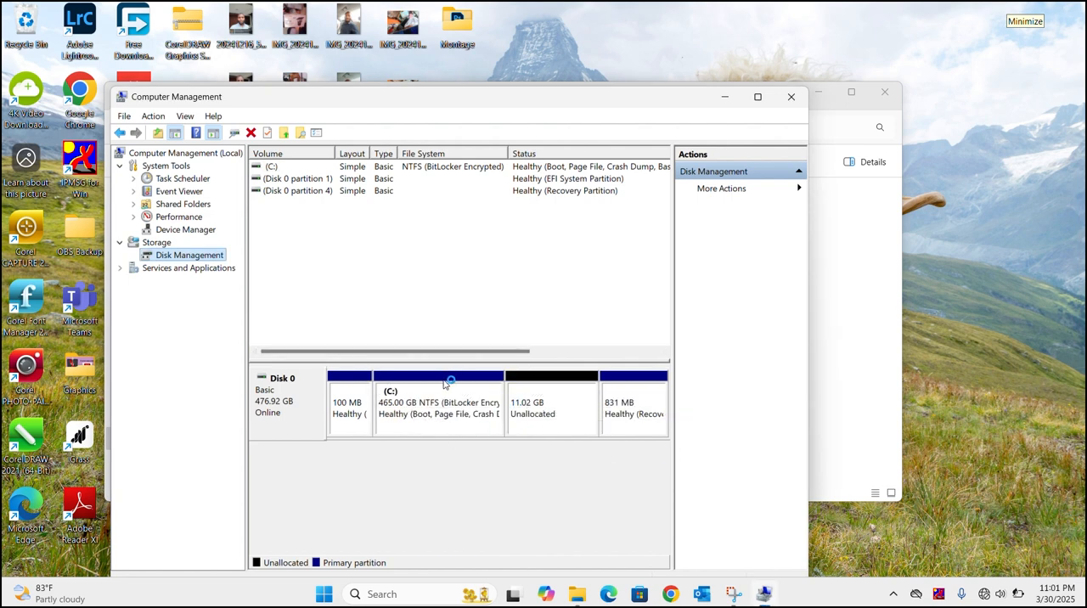
Step: Start a new simple volume in Disk 0's unallocated space, keeping the size at 11279 MB and assigning drive letter P
click(533, 413)
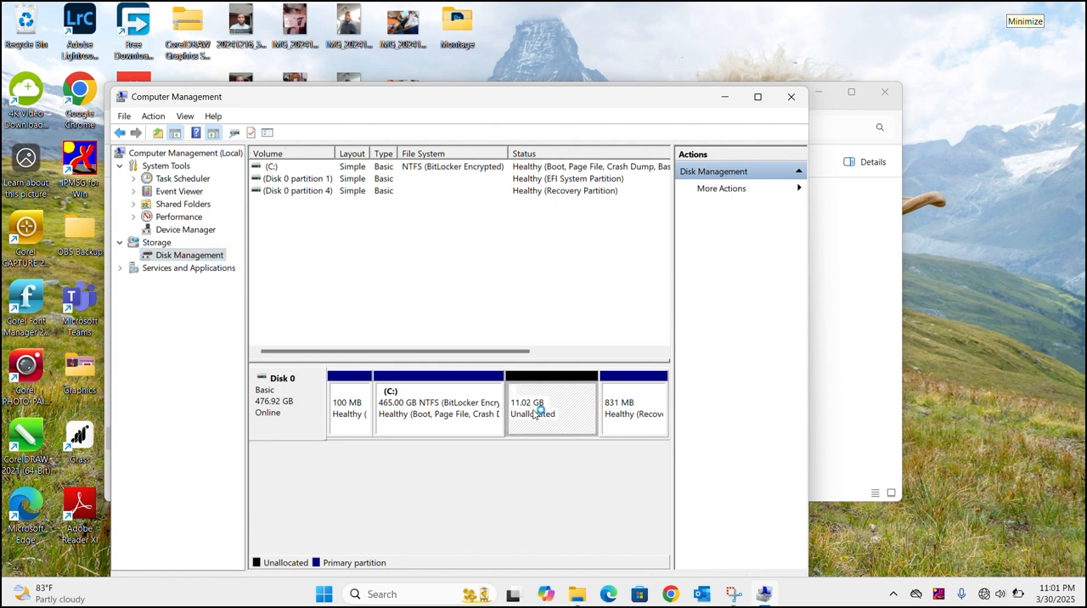
right_click(534, 413)
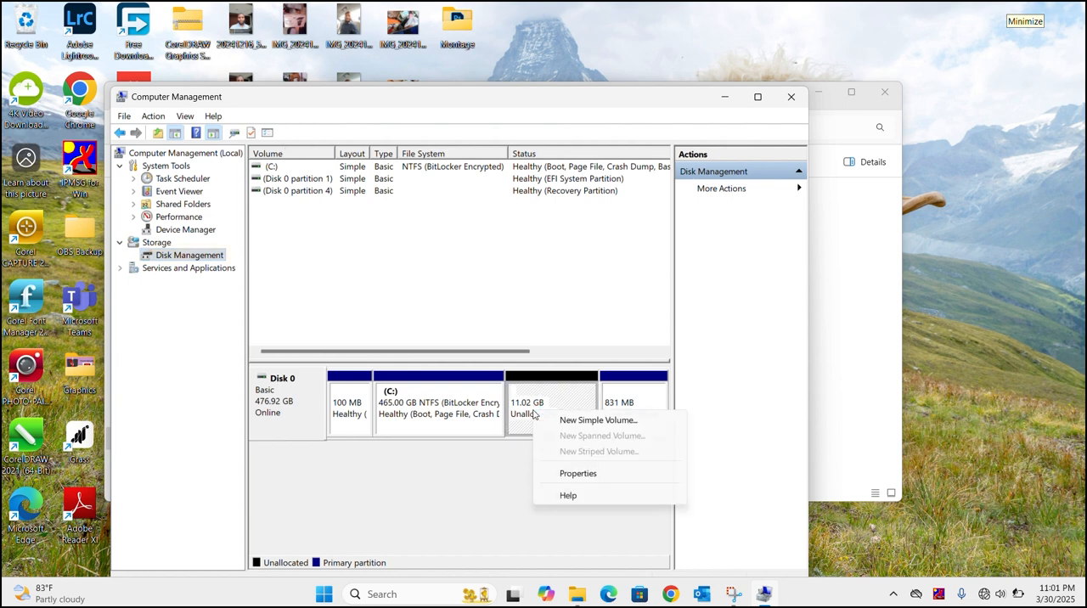
click(589, 421)
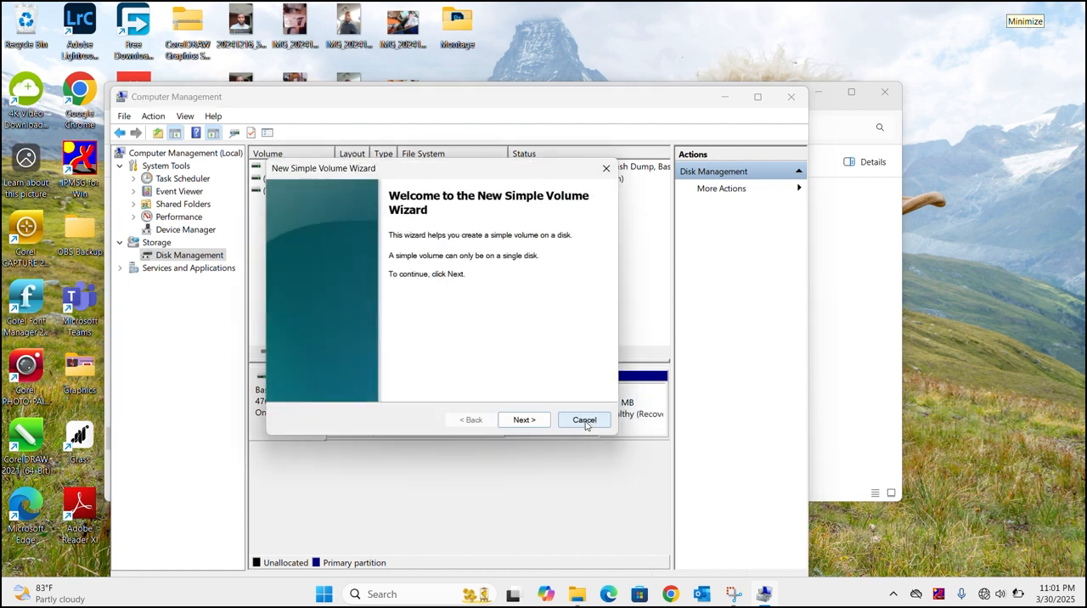
click(524, 421)
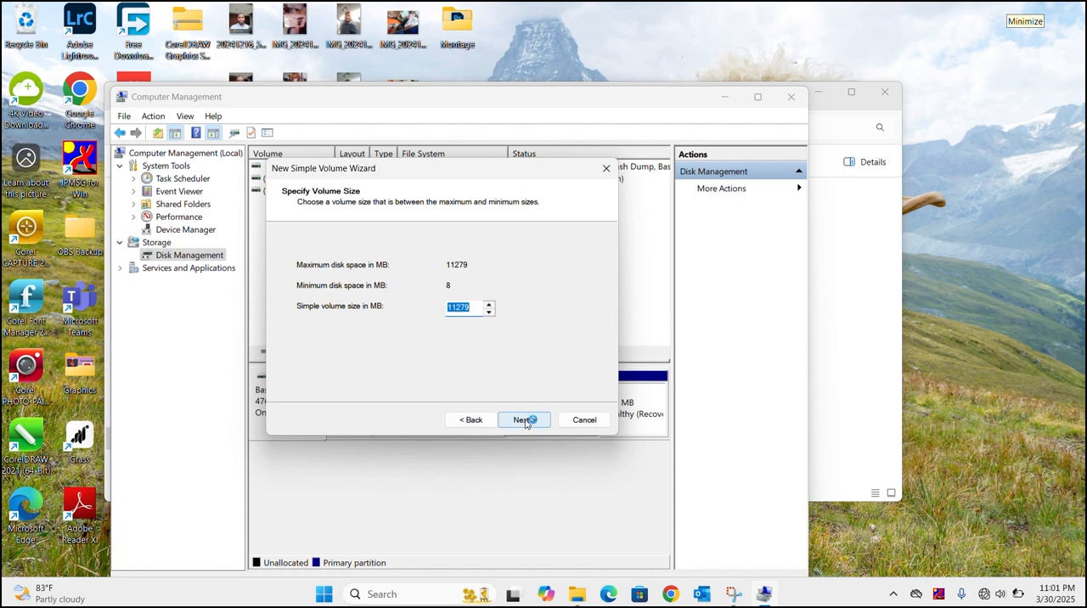
click(524, 420)
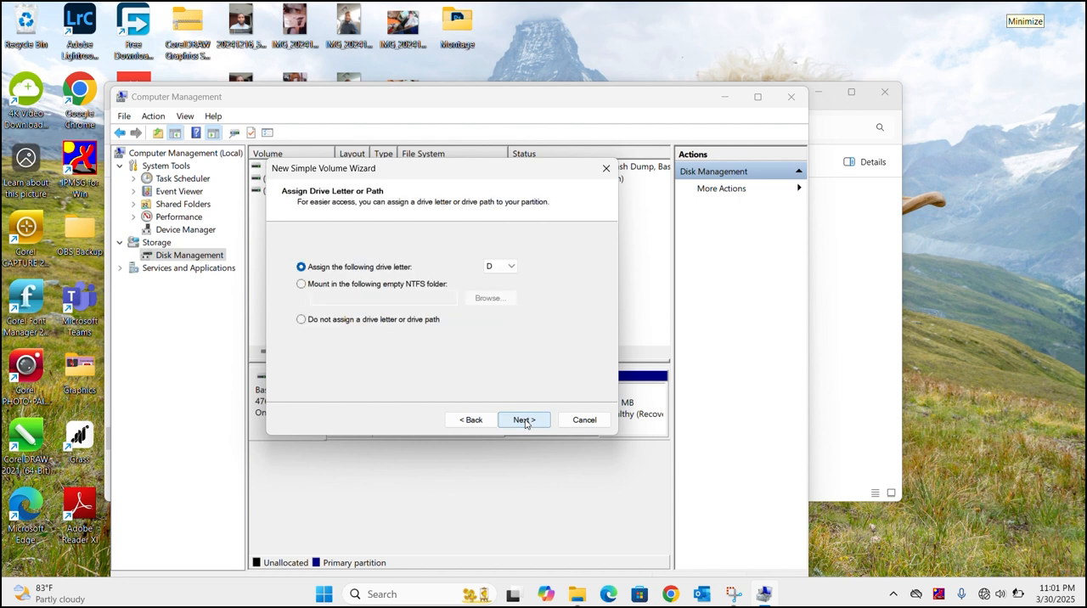
click(513, 268)
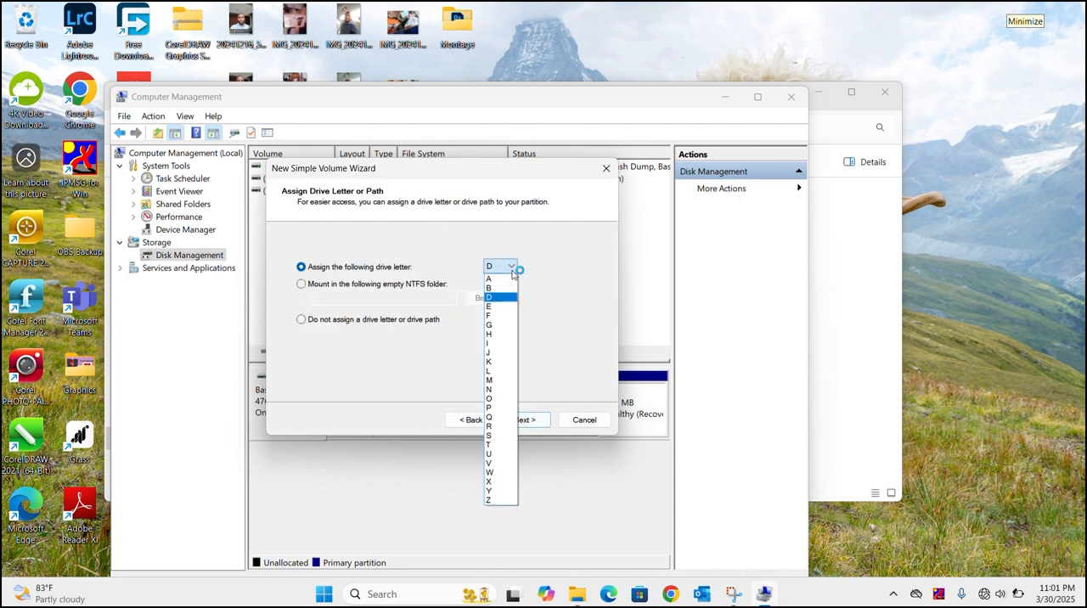
click(495, 408)
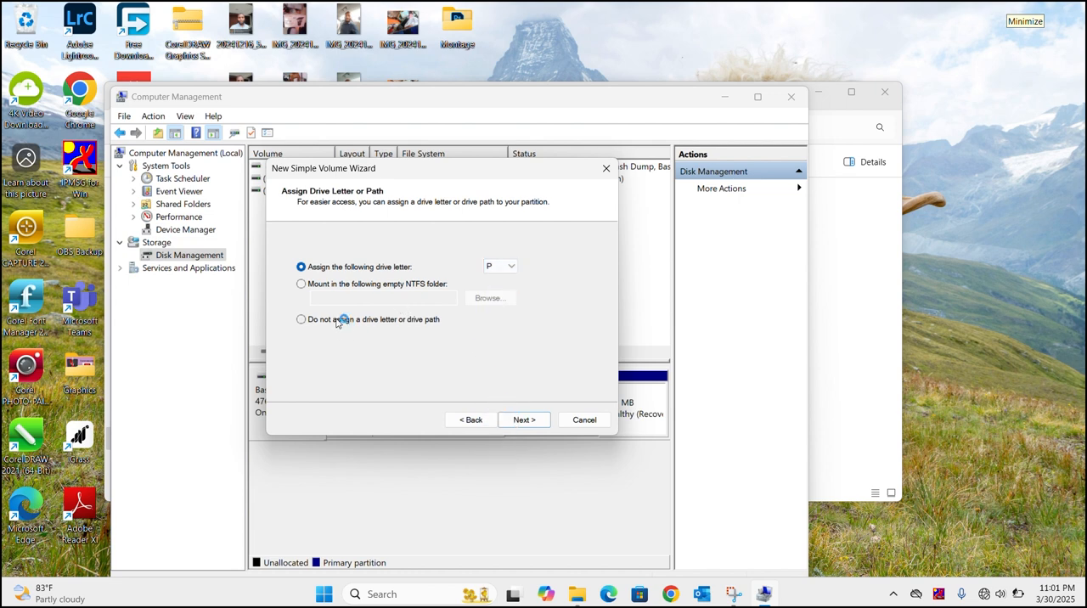
click(531, 421)
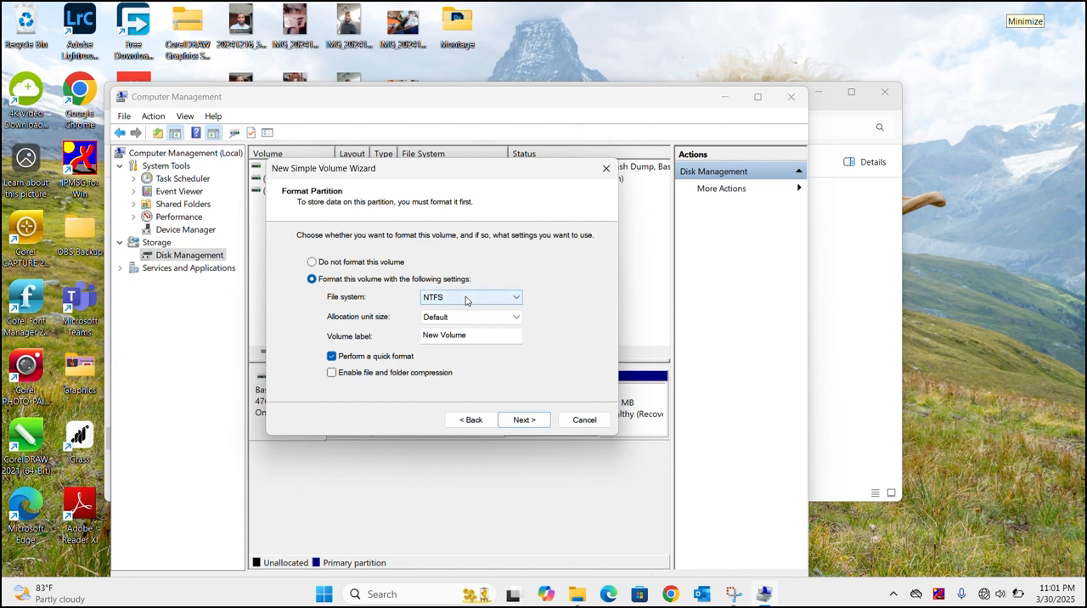
Step: Format the new volume as NTFS with the default allocation unit size and quick format, label it Backup Drive, and finish the wizard
click(489, 298)
click(486, 299)
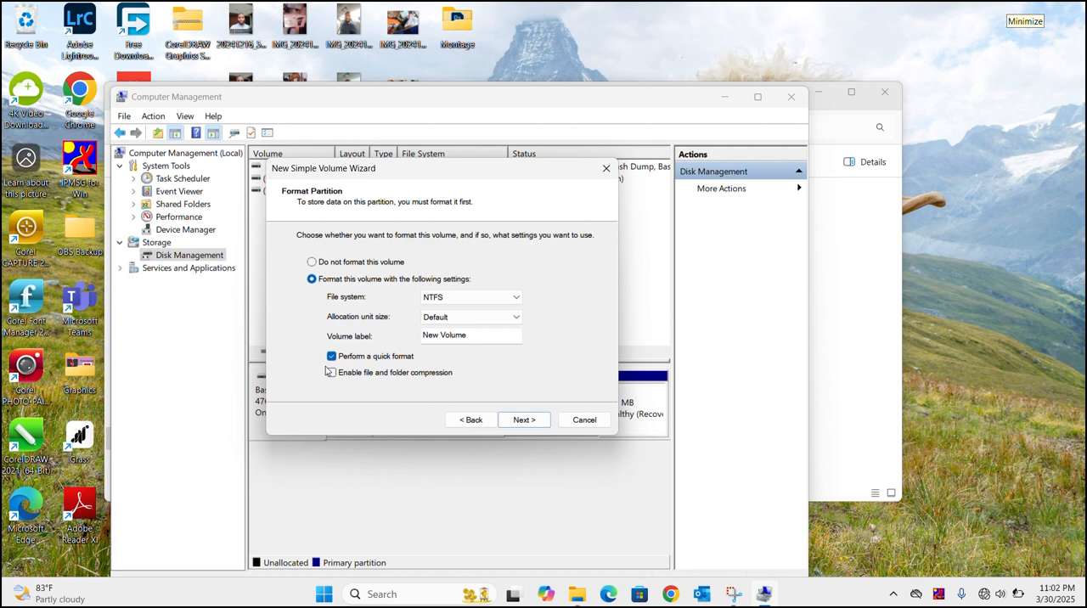
drag(493, 333, 330, 350)
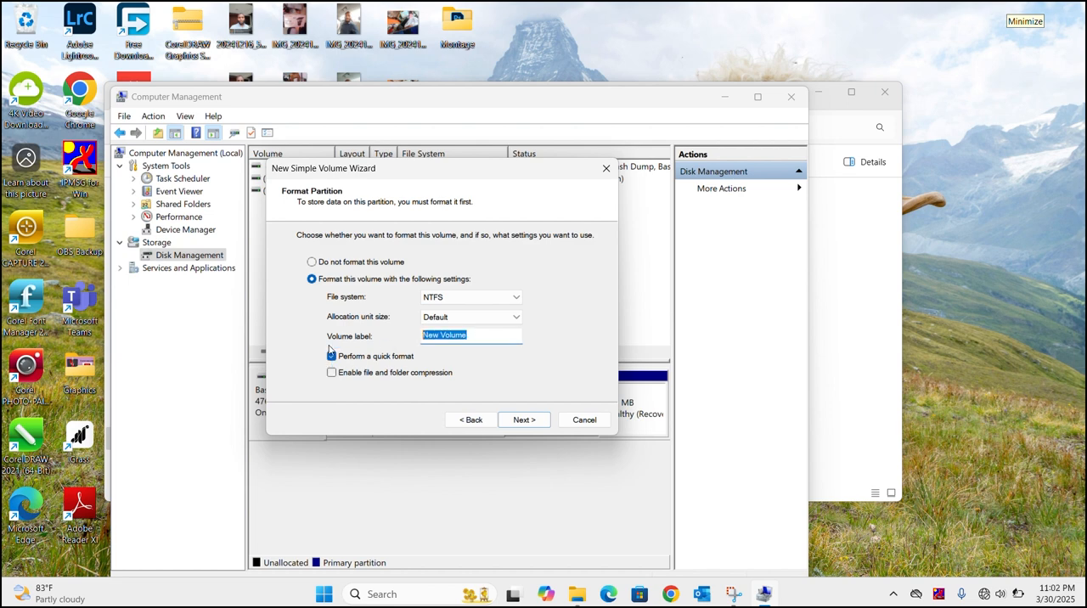
text(Backup Drive)
click(524, 420)
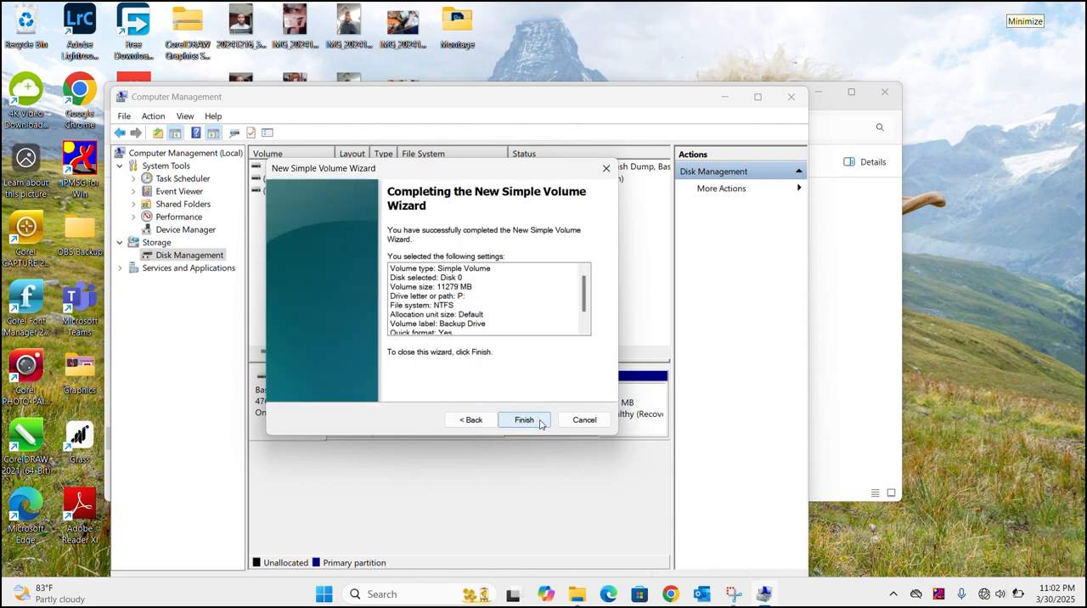
click(525, 420)
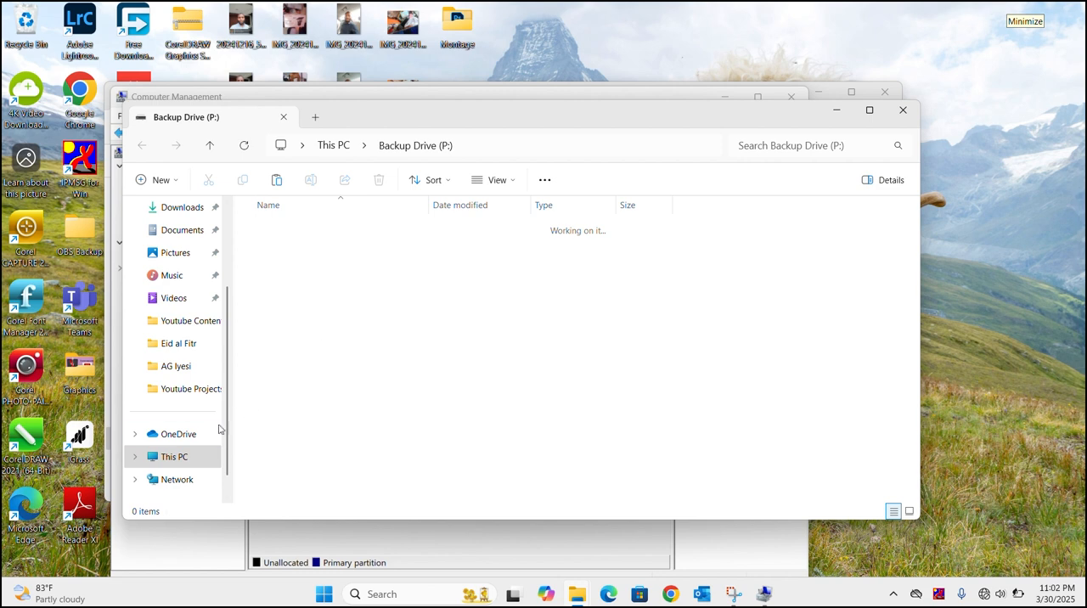
Step: Check the drives listed under This PC, and close the File Explorer and Computer Management windows
click(174, 462)
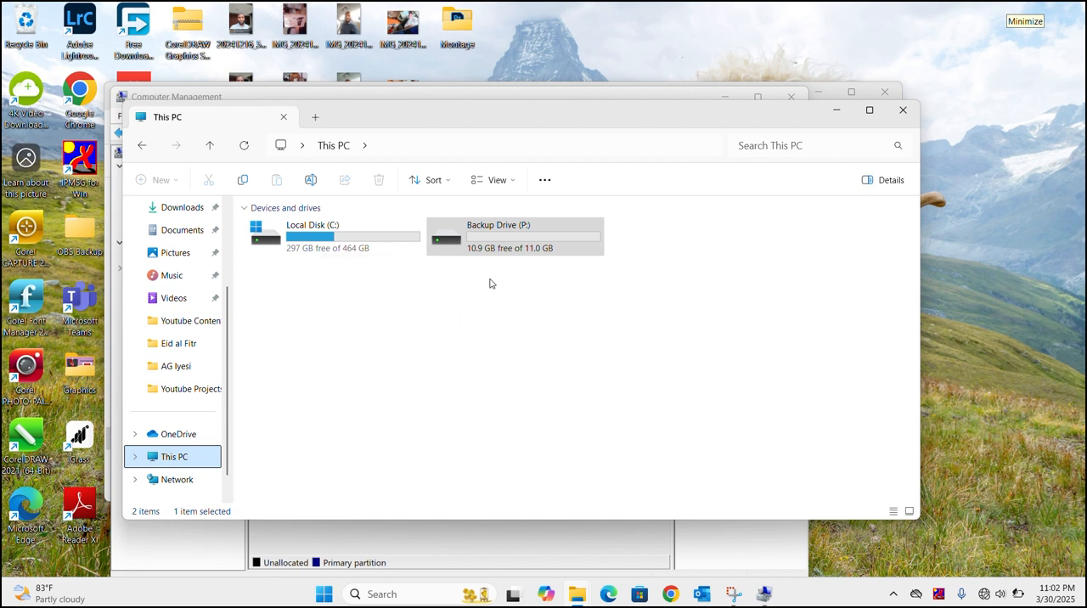
click(902, 110)
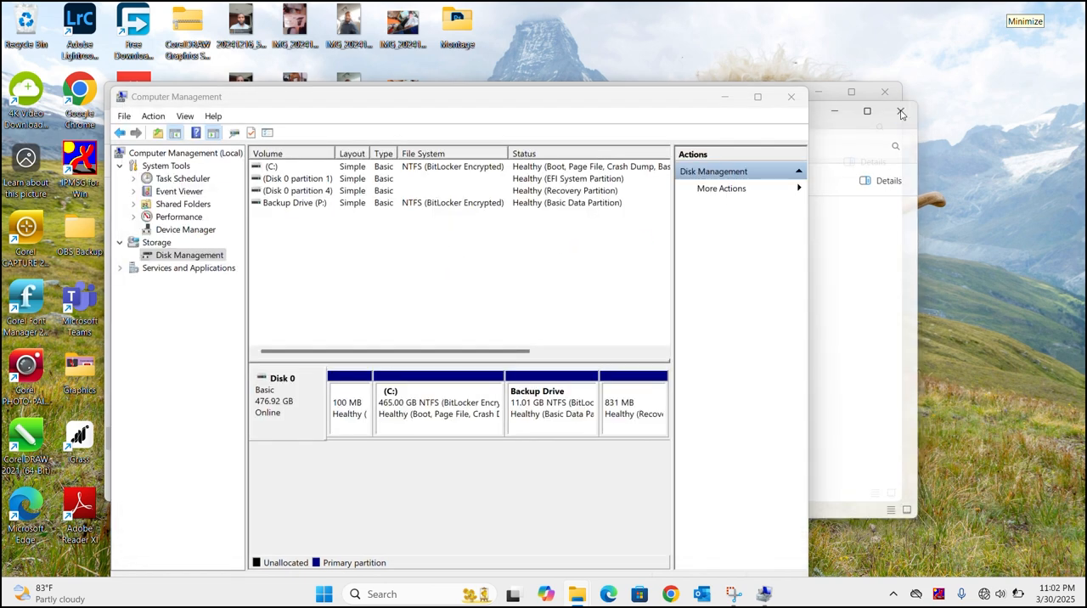
click(788, 100)
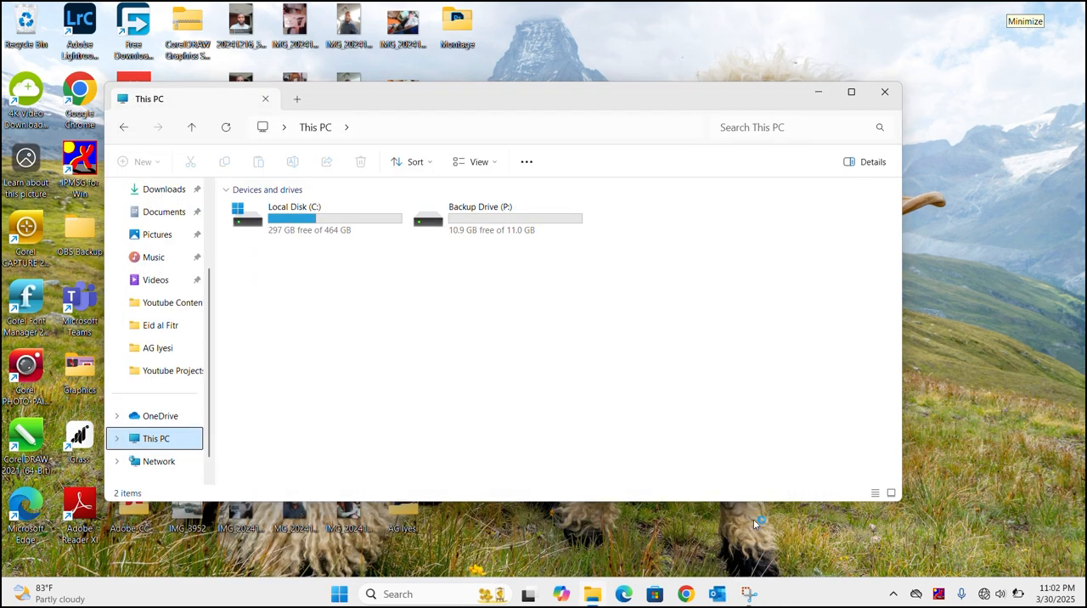
click(884, 92)
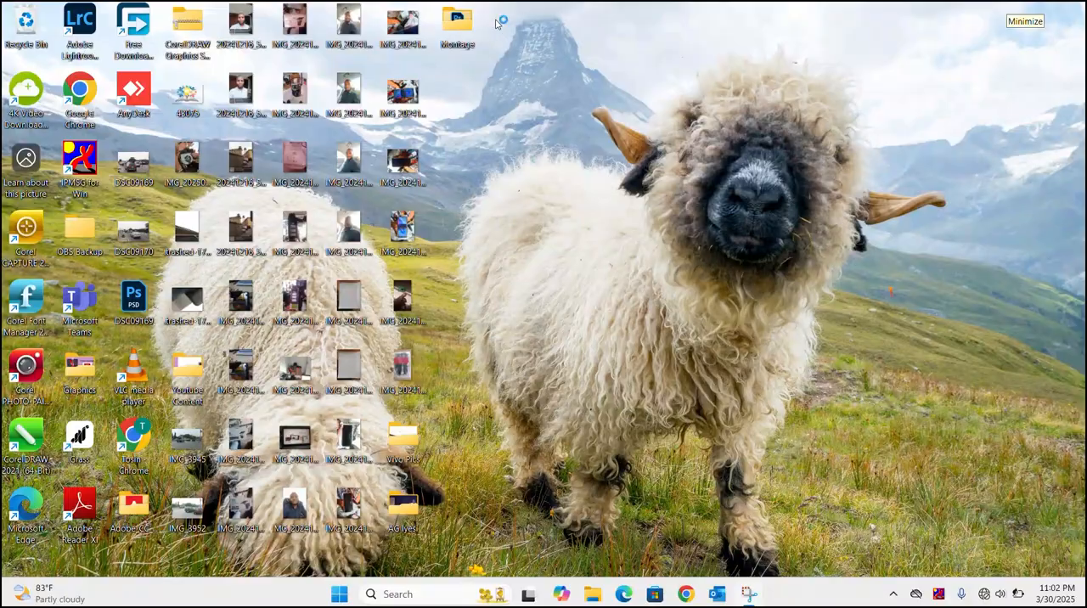